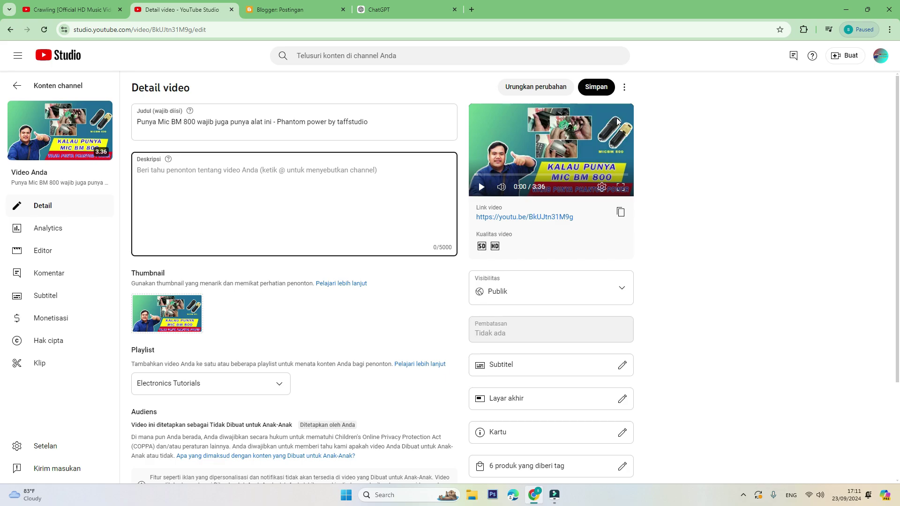
# Switch to ChatGPT and dismiss the login prompt by staying logged out, ready to write a message.
pyautogui.click(368, 187)
pyautogui.click(430, 14)
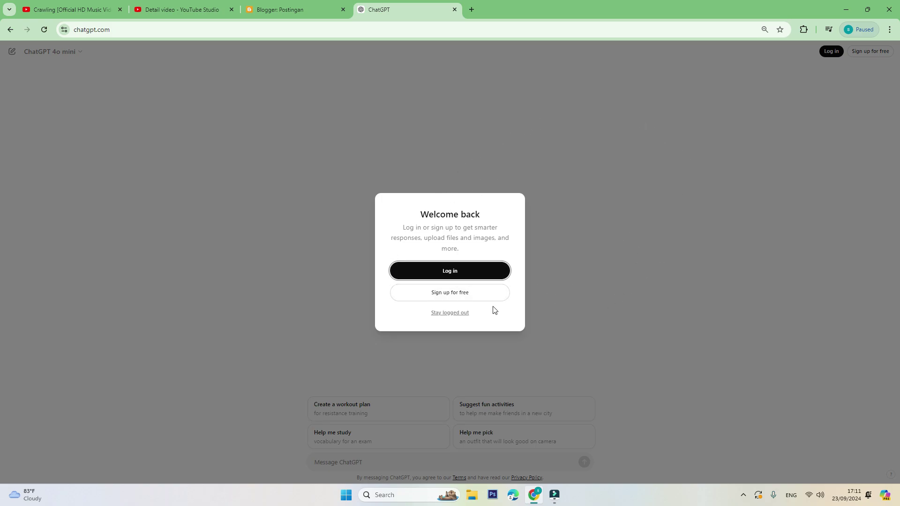
pyautogui.click(451, 312)
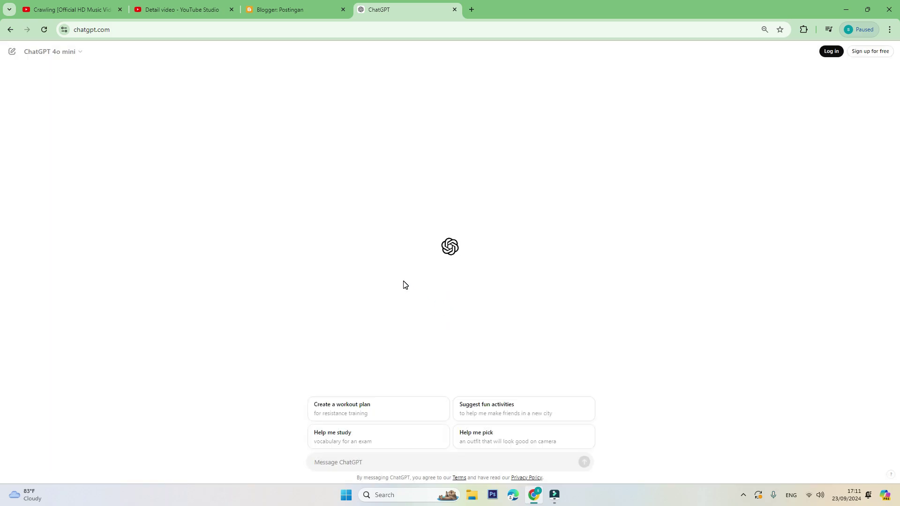
pyautogui.click(410, 462)
# Switch back to YouTube Studio and copy the full video title.
pyautogui.click(158, 3)
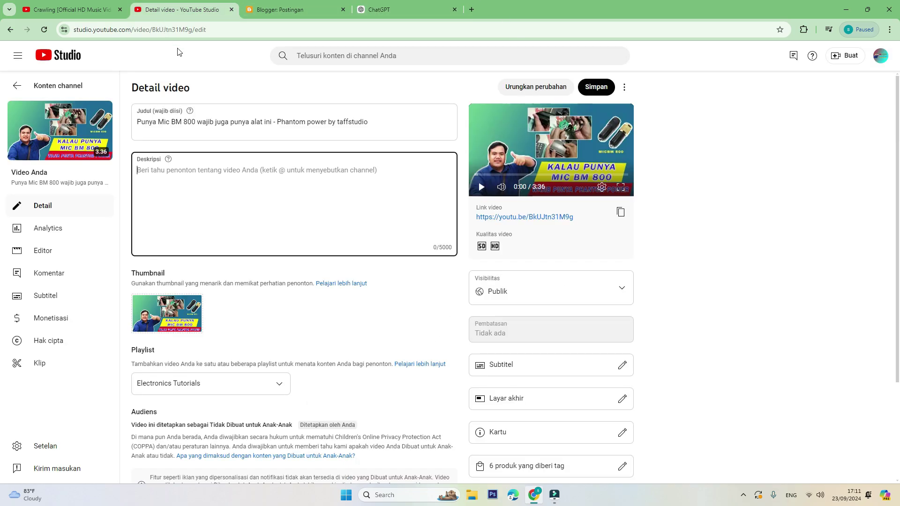
pyautogui.click(263, 118)
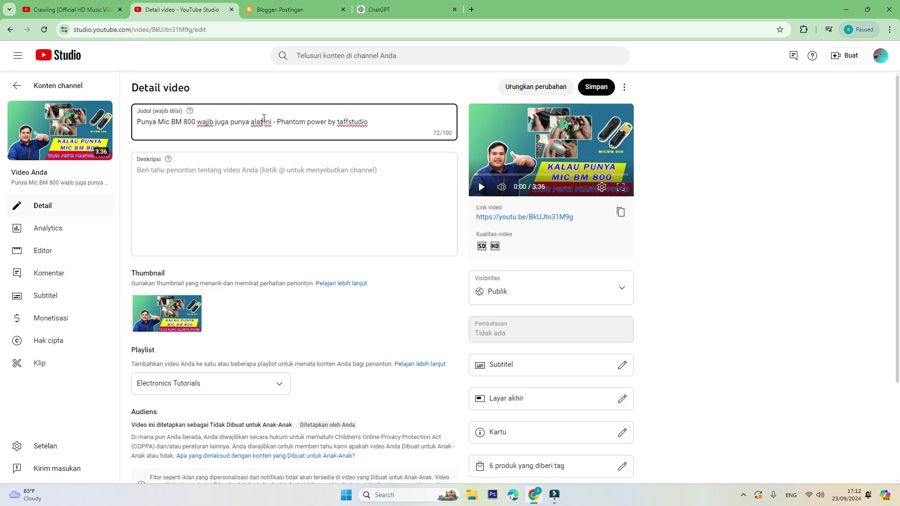
pyautogui.click(328, 130)
pyautogui.click(291, 122)
pyautogui.click(259, 119)
pyautogui.click(382, 120)
pyautogui.hotkey('ctrl', 'a')
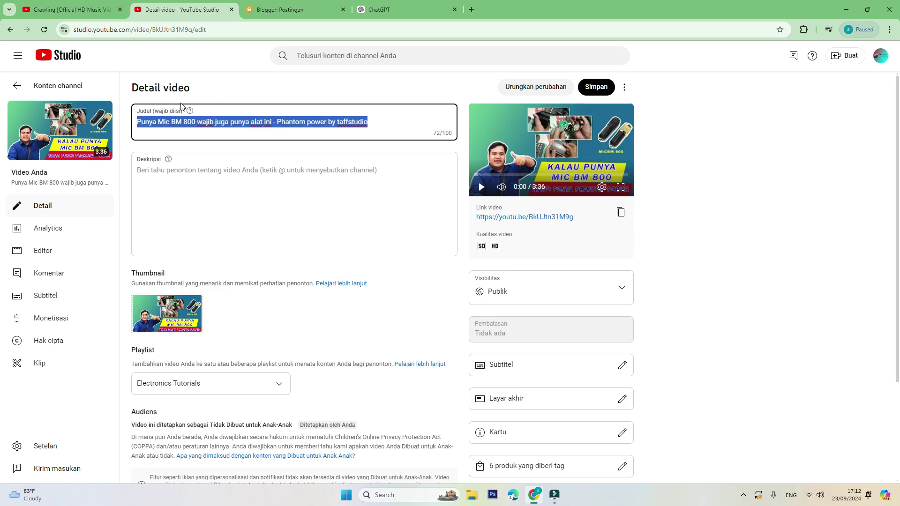
pyautogui.click(181, 107)
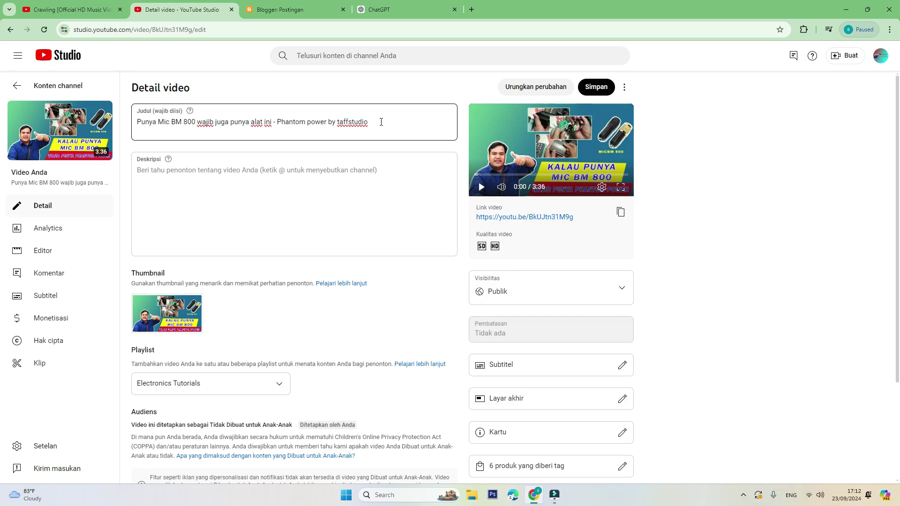
pyautogui.moveTo(381, 122); pyautogui.dragTo(141, 123)
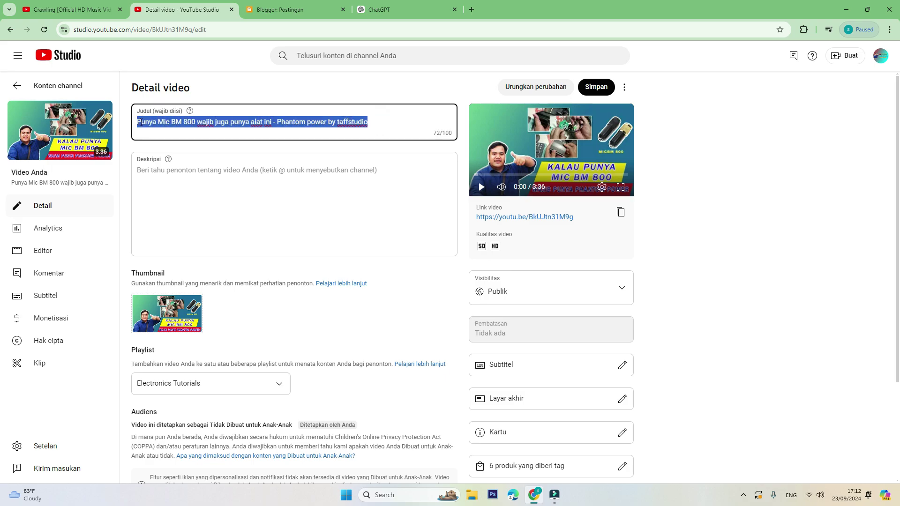
pyautogui.rightClick(141, 122)
pyautogui.click(164, 167)
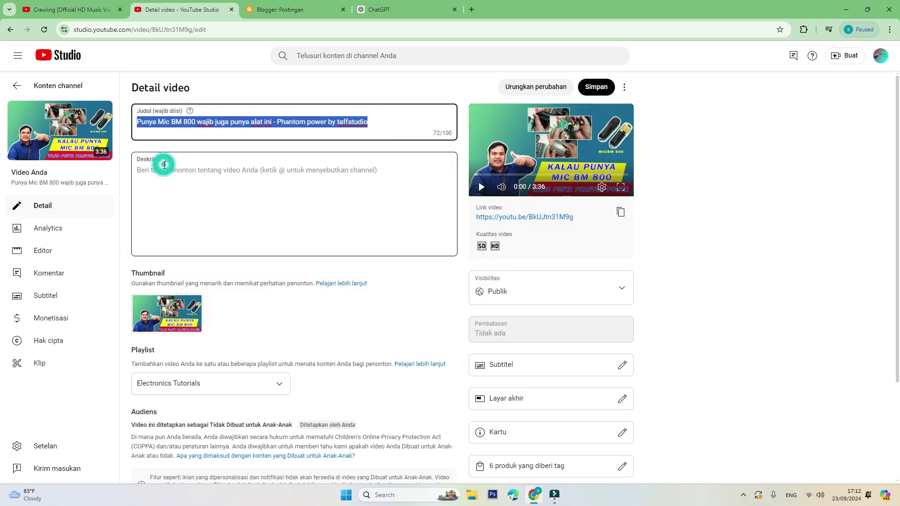
# Send ChatGPT the prompt "deskripsi Punya Mic BM 800 wajib juga punya alat ini - Phantom power by taffstudio", using the copied title.
pyautogui.click(423, 4)
pyautogui.click(409, 464)
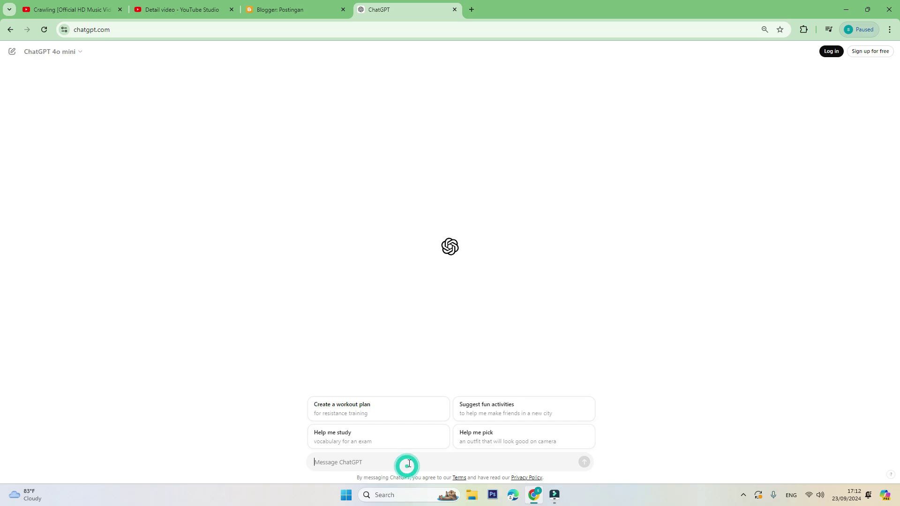
pyautogui.hotkey('ctrl', 'v')
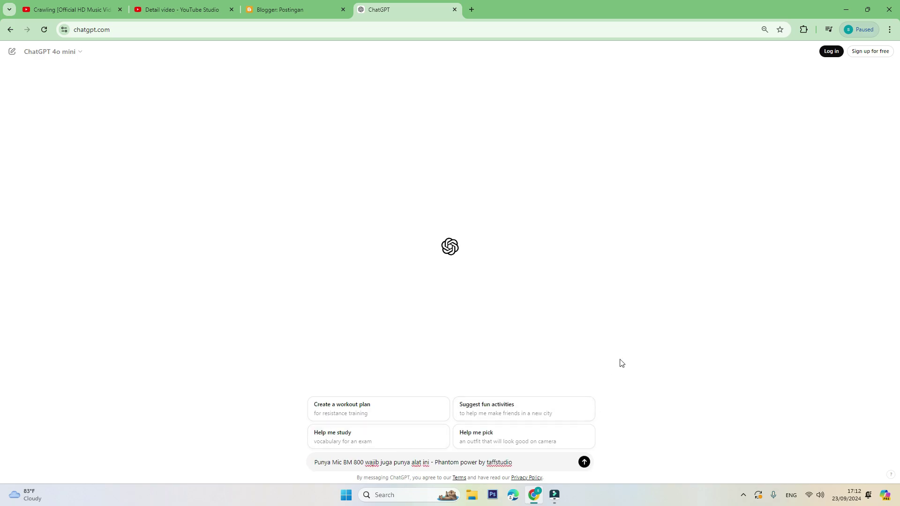
pyautogui.click(315, 462)
pyautogui.write('deskri')
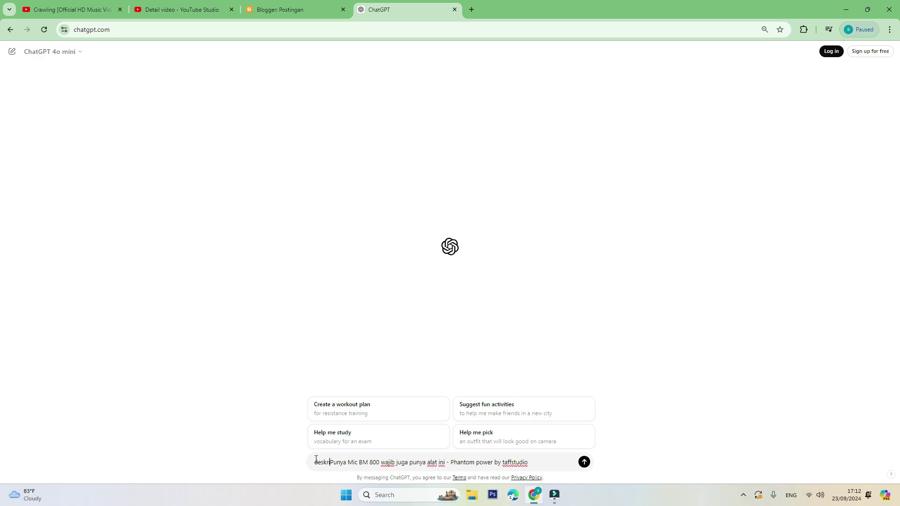
pyautogui.write('psi')
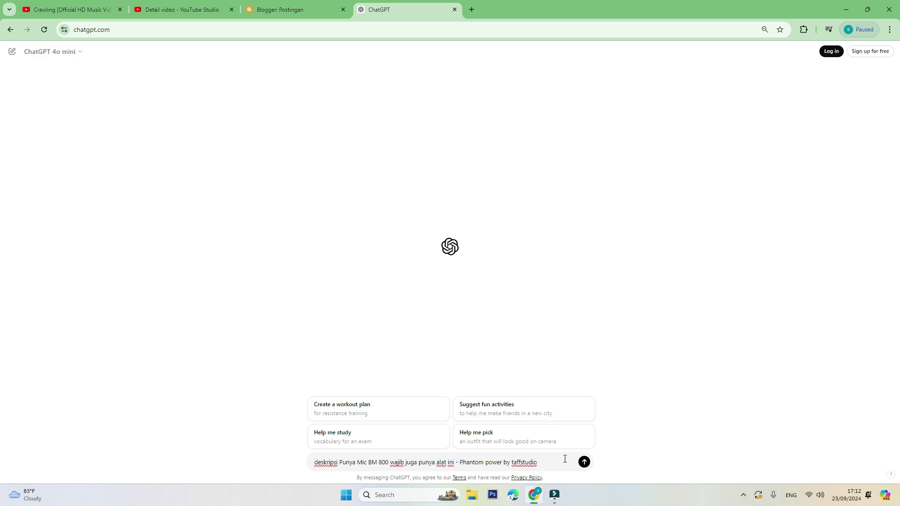
pyautogui.click(584, 461)
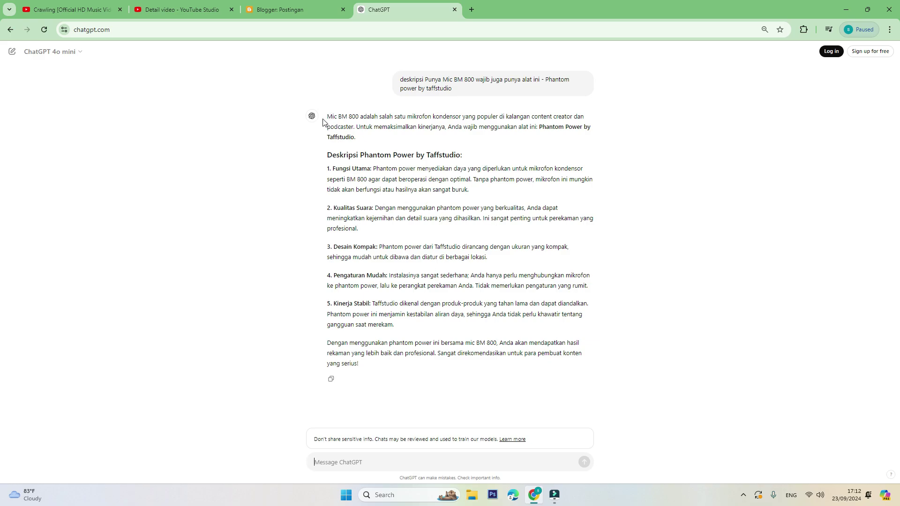
# Copy ChatGPT's entire description, from "Mic BM 800 adalah" through "yang serius!".
pyautogui.moveTo(327, 117); pyautogui.dragTo(359, 360)
pyautogui.rightClick(356, 359)
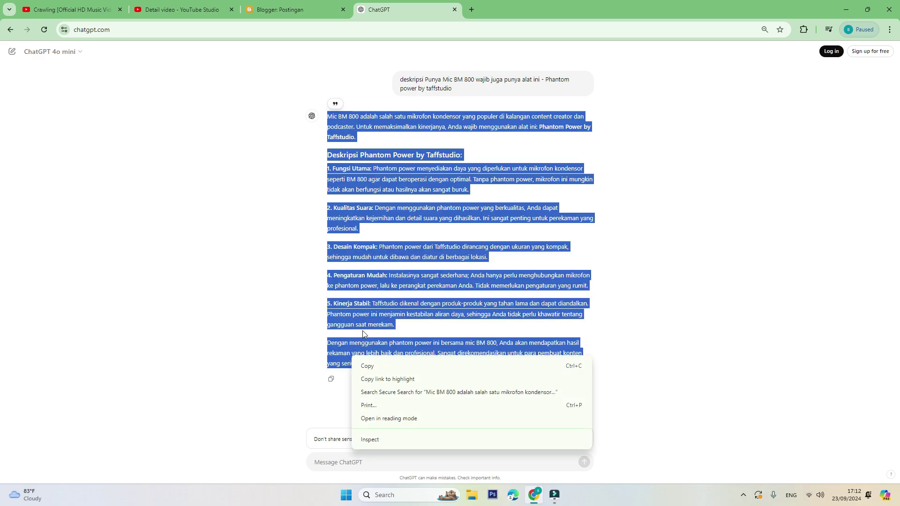
pyautogui.click(371, 366)
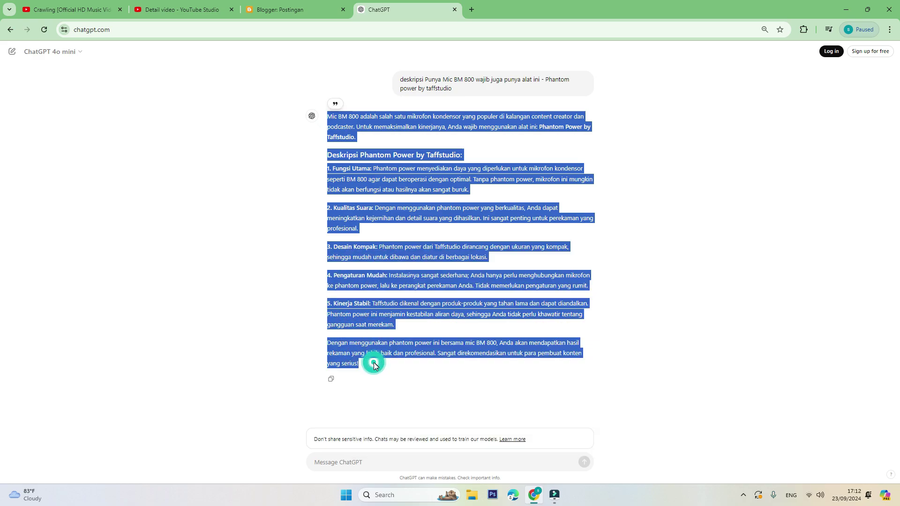
# Paste the copied text into the video's description in YouTube Studio and add two line breaks at its end.
pyautogui.click(158, 3)
pyautogui.click(175, 169)
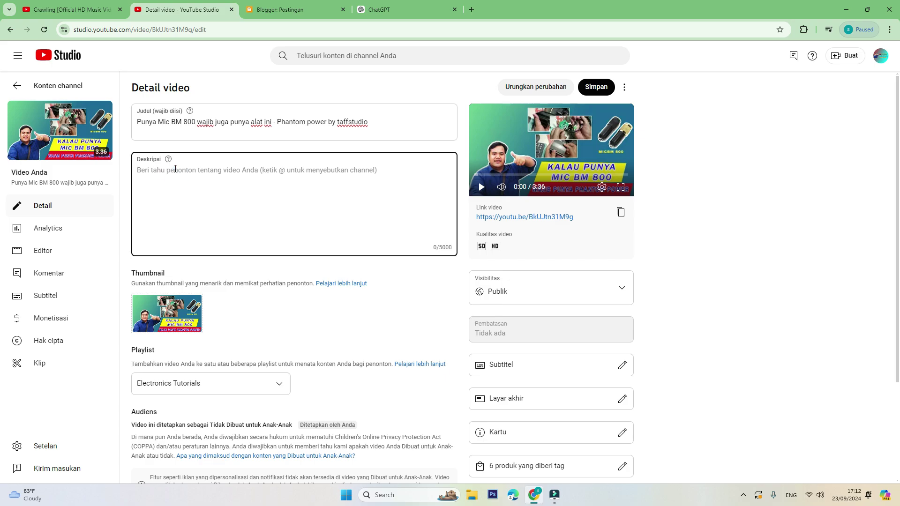
pyautogui.hotkey('ctrl', 'v')
pyautogui.scroll(-3, 286, 328)
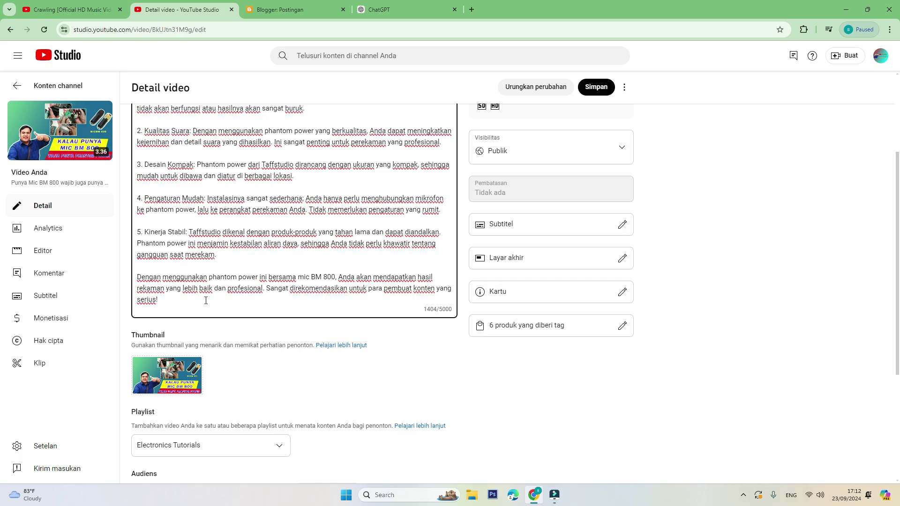
pyautogui.press('Return')
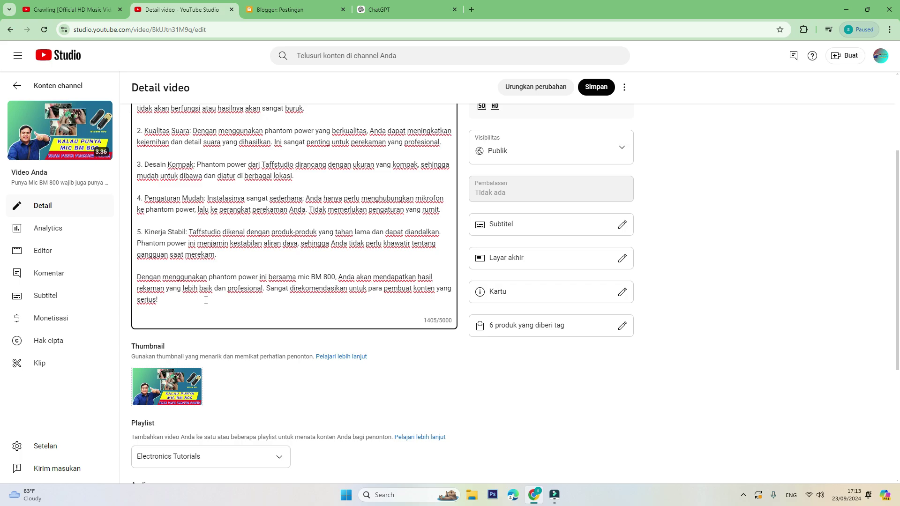
pyautogui.press('Return')
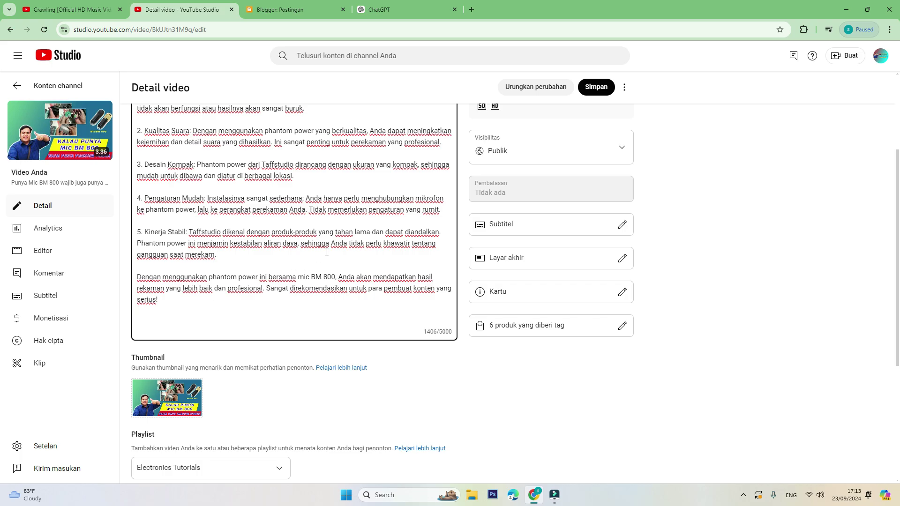
# Expand the additional video settings and answer Ya to the modified content question.
pyautogui.scroll(-4, 329, 264)
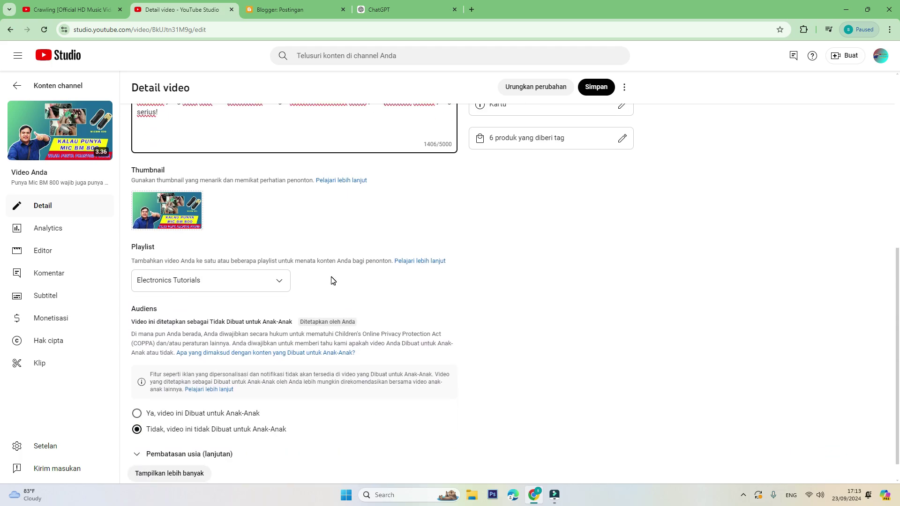
pyautogui.scroll(-1, 334, 281)
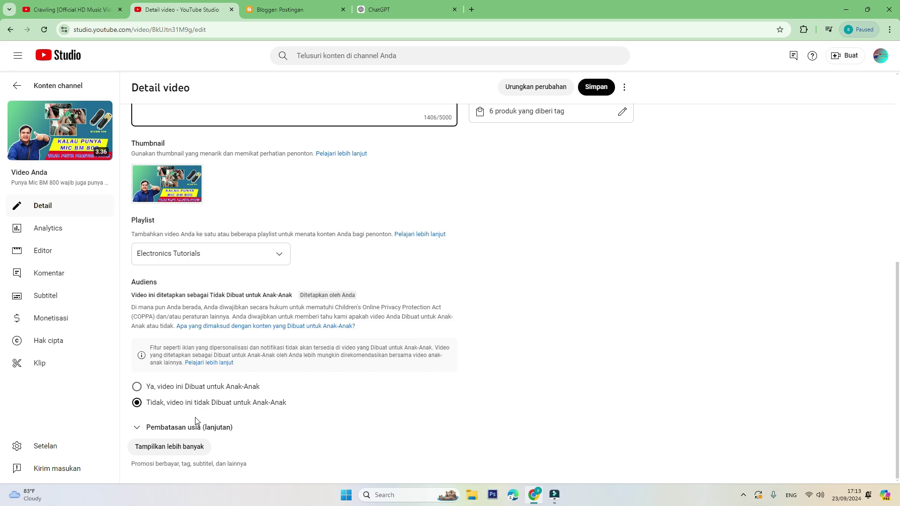
pyautogui.click(169, 448)
pyautogui.scroll(-8, 287, 406)
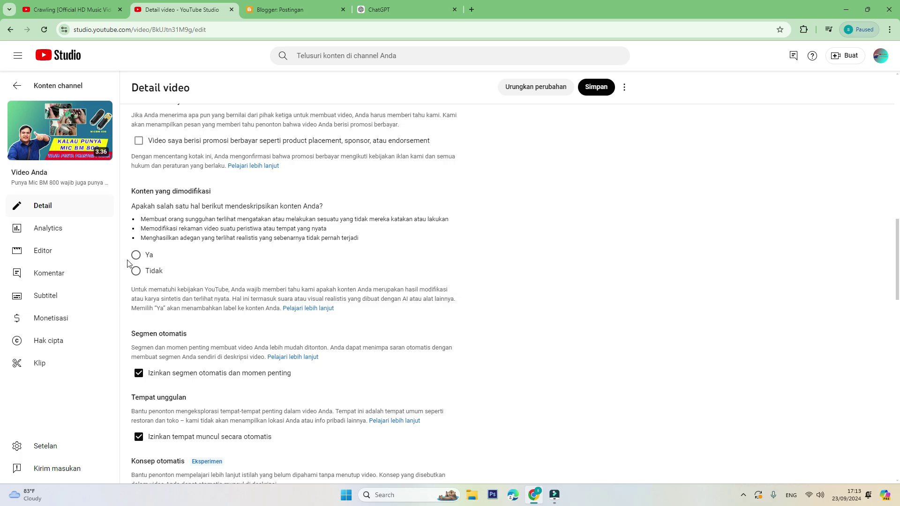
pyautogui.click(135, 259)
# Remove all existing tags from the video and put the cursor in the empty tag field.
pyautogui.scroll(-7, 300, 324)
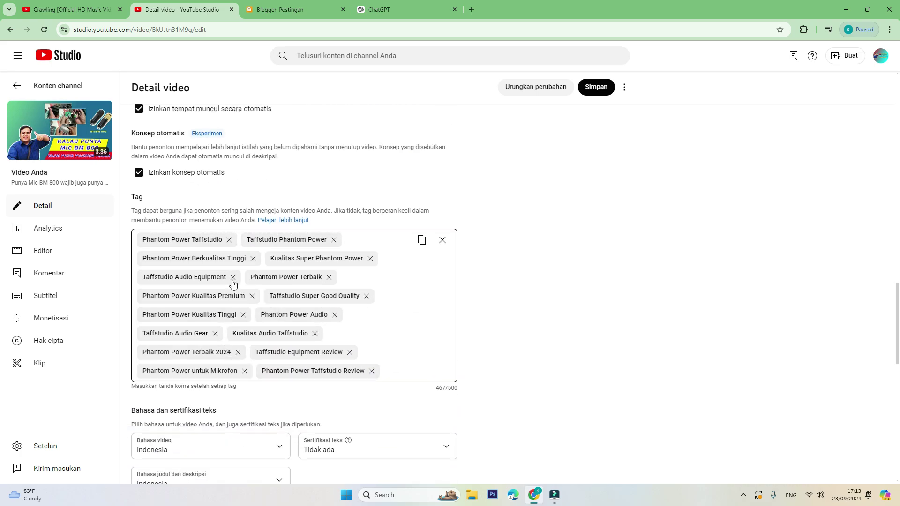
pyautogui.click(441, 240)
pyautogui.click(191, 239)
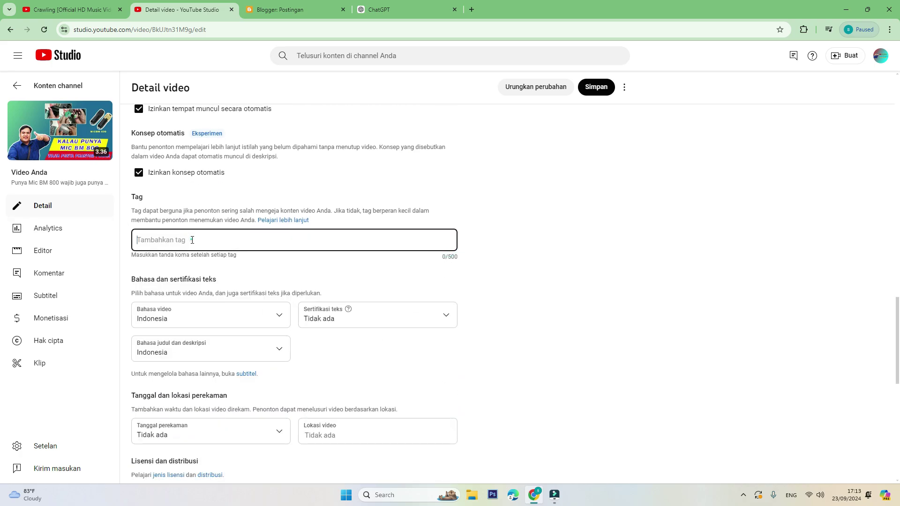
pyautogui.scroll(1, 475, 183)
pyautogui.scroll(5, 474, 184)
# Switch to ChatGPT and copy the video title from the earlier prompt, without "deskripsi", into a new message.
pyautogui.click(379, 9)
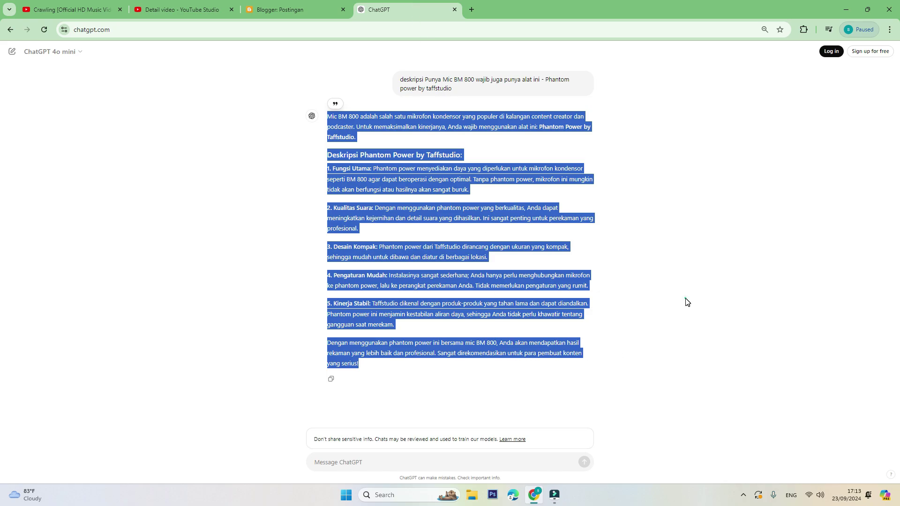
pyautogui.click(685, 300)
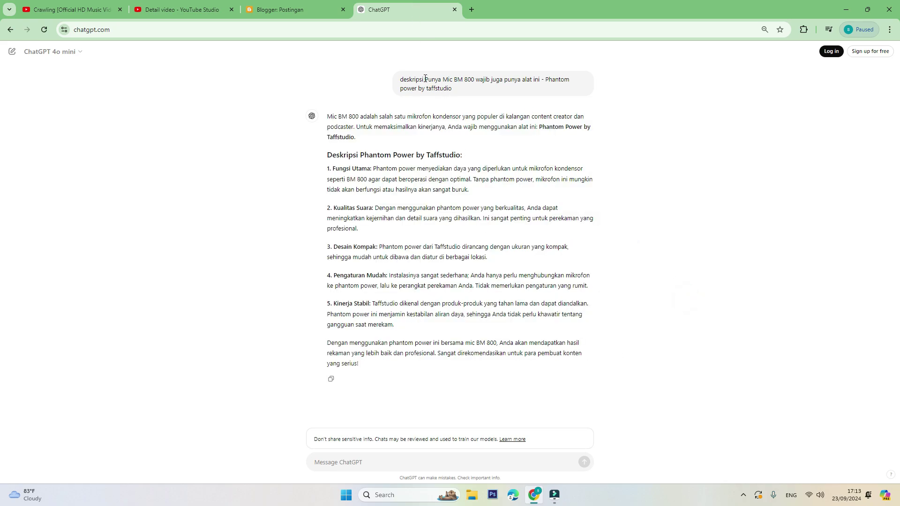
pyautogui.moveTo(425, 79); pyautogui.dragTo(464, 94)
pyautogui.hotkey('ctrl', 'c')
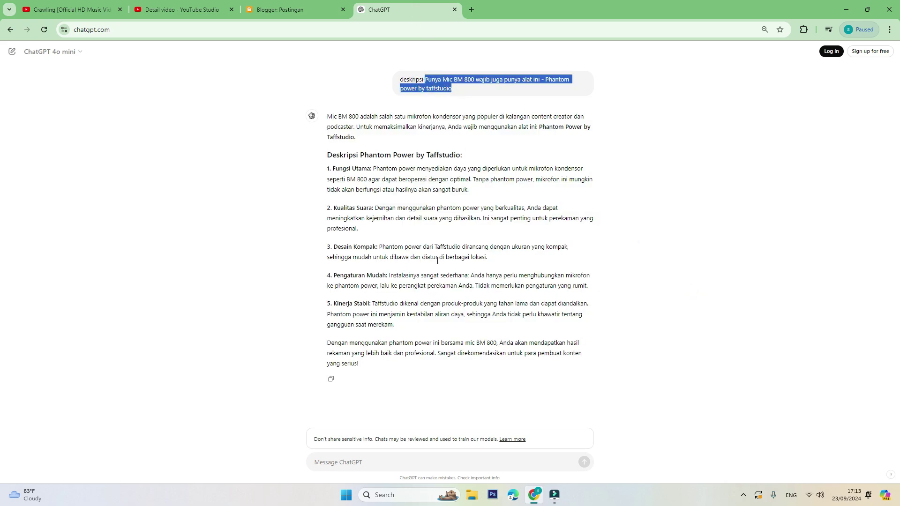
pyautogui.click(428, 462)
pyautogui.hotkey('ctrl', 'v')
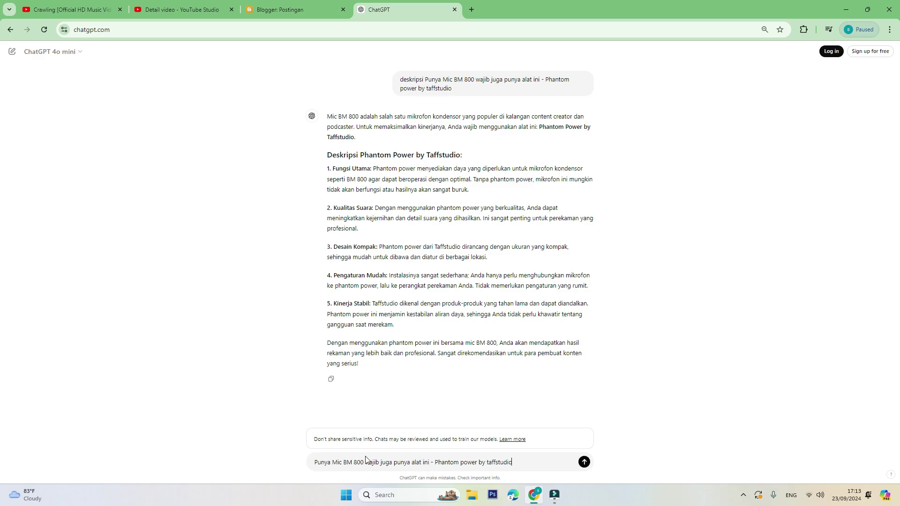
# Put "tag video youtube" in front of the pasted title and send the message.
pyautogui.click(316, 463)
pyautogui.write('tag video')
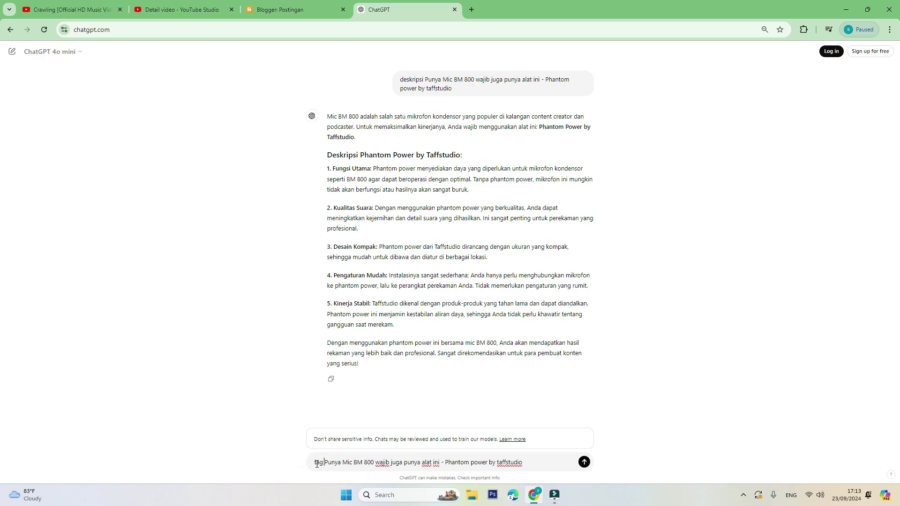
pyautogui.write(' youtub')
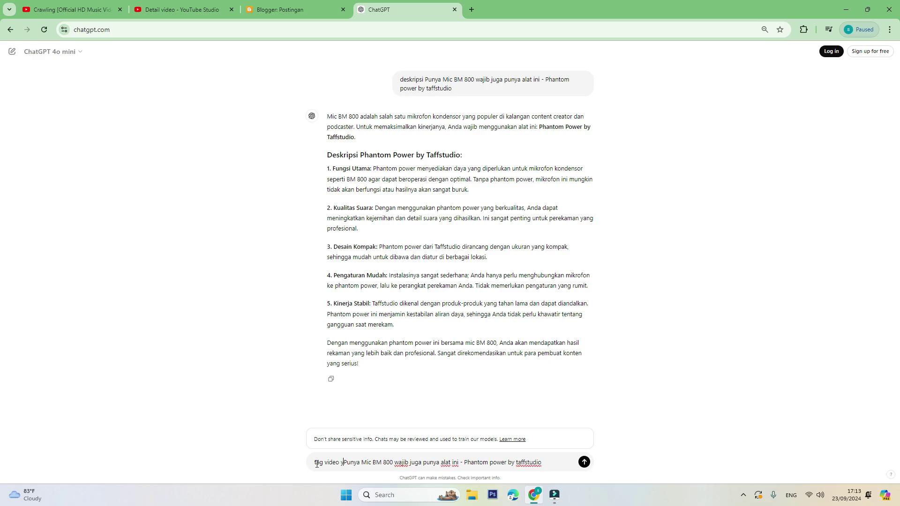
pyautogui.write('e')
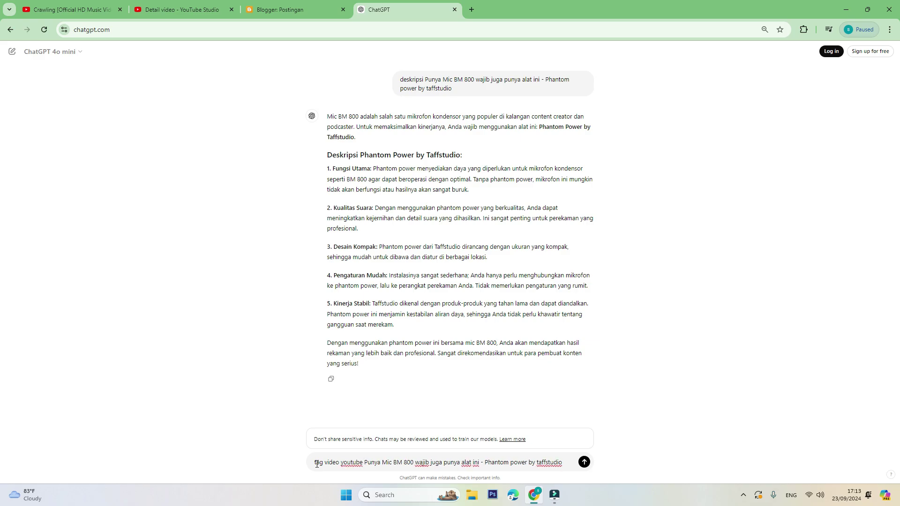
pyautogui.press('Return')
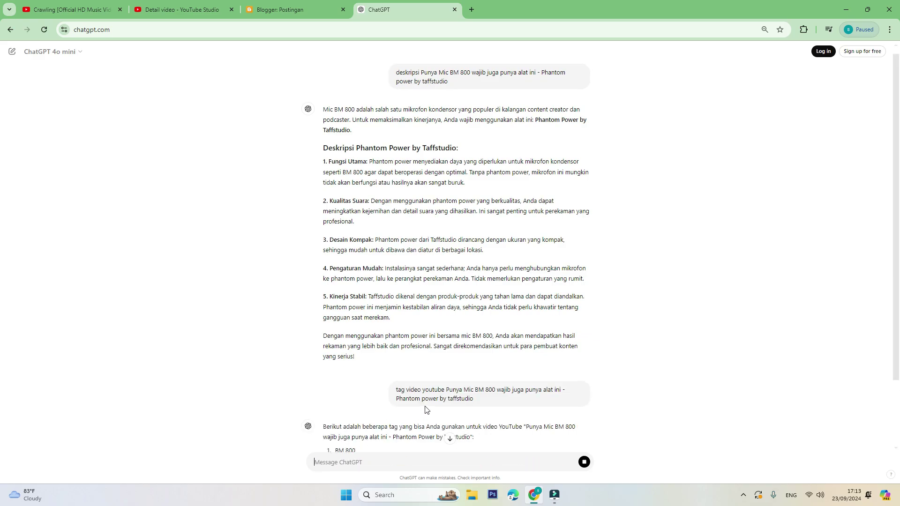
# Select the whole list of suggested tags in the answer, from BM 800 through Alat Perekam Suara.
pyautogui.scroll(-4, 464, 347)
pyautogui.scroll(-2, 468, 256)
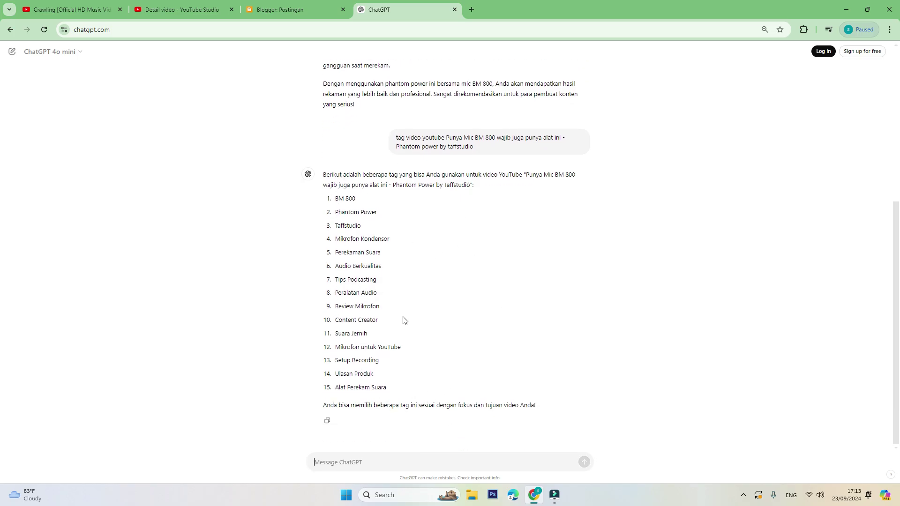
pyautogui.moveTo(388, 392); pyautogui.dragTo(331, 197)
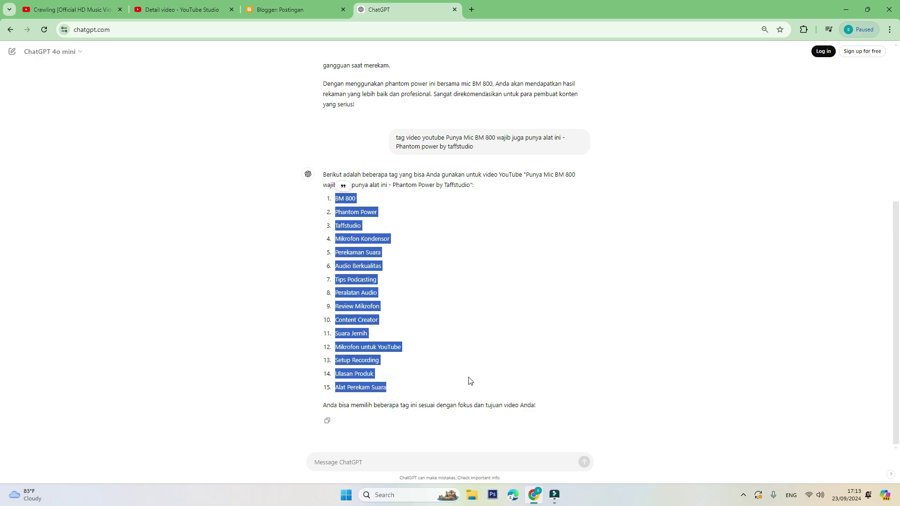
# Open Notepad in full size with a new empty document and paste the copied tag list, BM 800 through Alat Perekam Suara.
pyautogui.click(409, 494)
pyautogui.write('n')
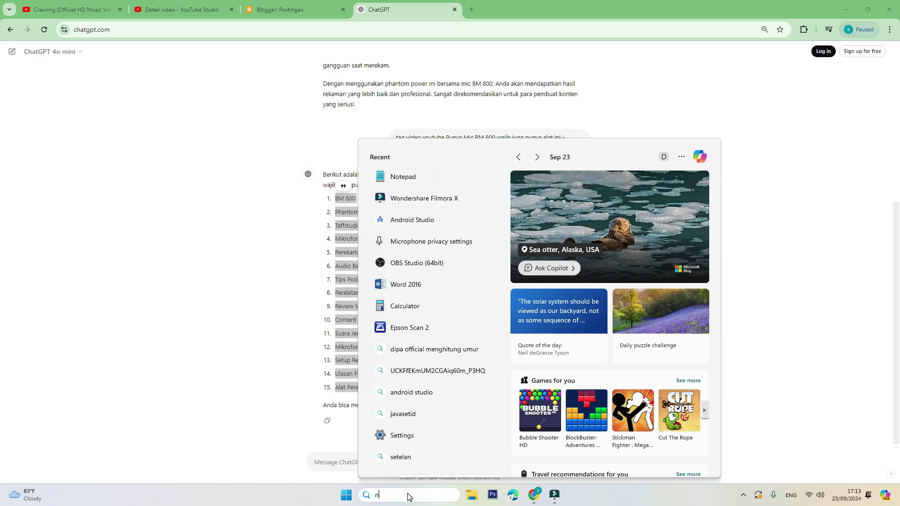
pyautogui.write('ote')
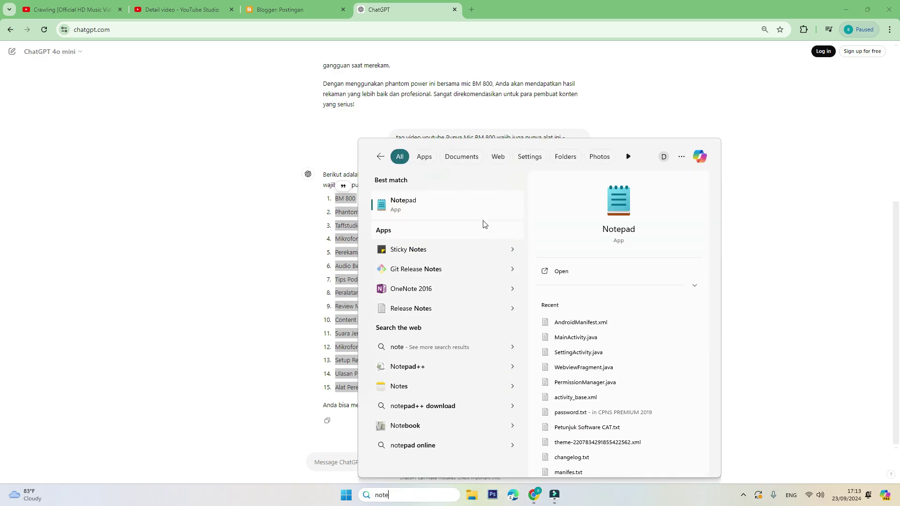
pyautogui.click(479, 210)
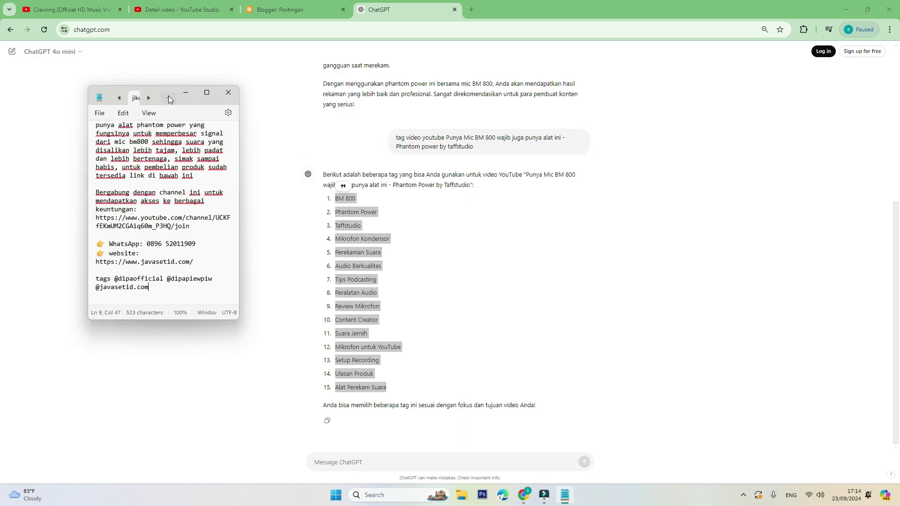
pyautogui.click(168, 97)
pyautogui.click(206, 92)
pyautogui.click(367, 155)
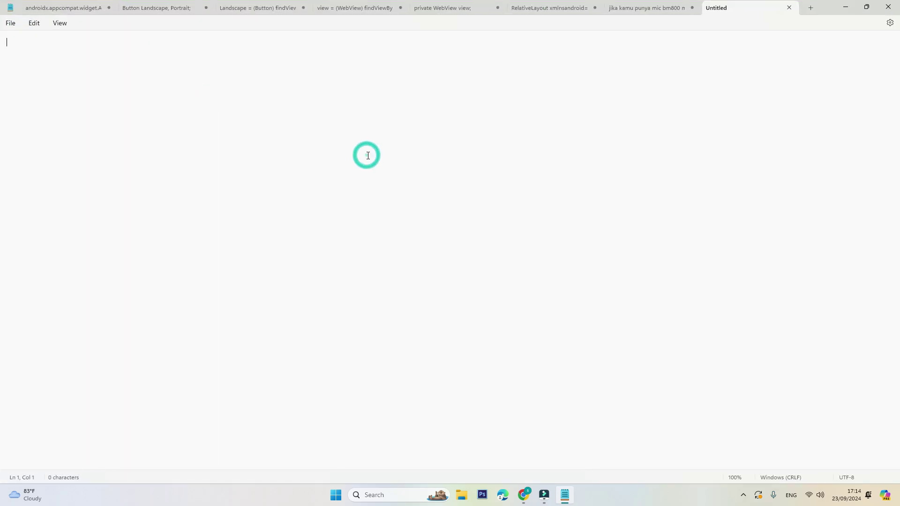
pyautogui.write('BM 800 Phantom Power Taffstudio Mikrofon Kondensor Perekaman Suara Audio Berkualitas Tips Podcasting Peralatan Audio Review Mikrofon Content Creator Suara Jernih Mikrofon untuk YouTube Setup Recording Ulasan Produk Alat Perekam Suara')
# Add a comma after every tag in the pasted list, from BM 800 through Ulasan Produk, leaving Alat Perekam Suara without one.
pyautogui.tripleClick(14, 52)
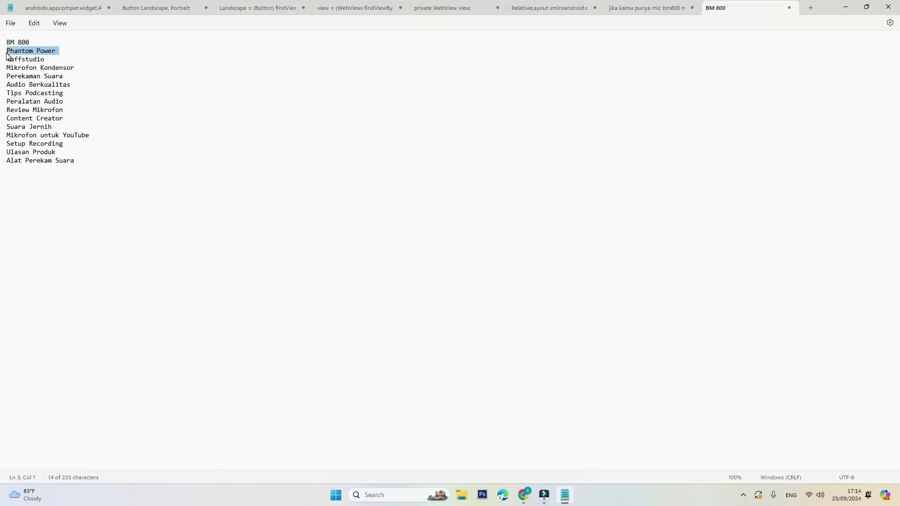
pyautogui.click(30, 42)
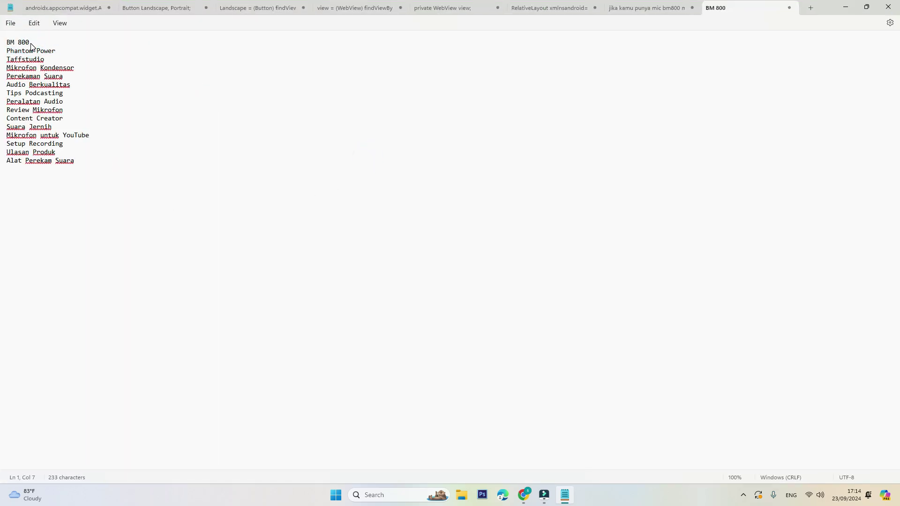
pyautogui.press('Up')
pyautogui.press('End')
pyautogui.write(',,')
pyautogui.press('Down')
pyautogui.write(',')
pyautogui.press('Down')
pyautogui.write(',')
pyautogui.press('Down')
pyautogui.write(',')
pyautogui.press('Down')
pyautogui.write(',')
pyautogui.press('Down')
pyautogui.write(',')
pyautogui.press('Down')
pyautogui.press('Right')
pyautogui.press('Right')
pyautogui.press('Right')
pyautogui.write(',')
pyautogui.press('Down')
# Copy the whole comma-separated tag list and paste it into the empty tag field of the video's details in YouTube Studio.
pyautogui.hotkey('ctrl', 'a')
pyautogui.hotkey('ctrl', 'c')
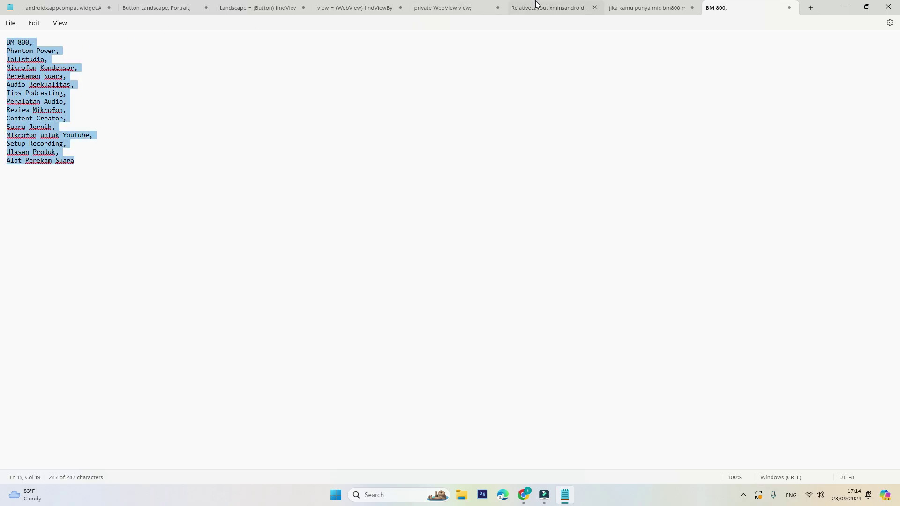
pyautogui.click(847, 7)
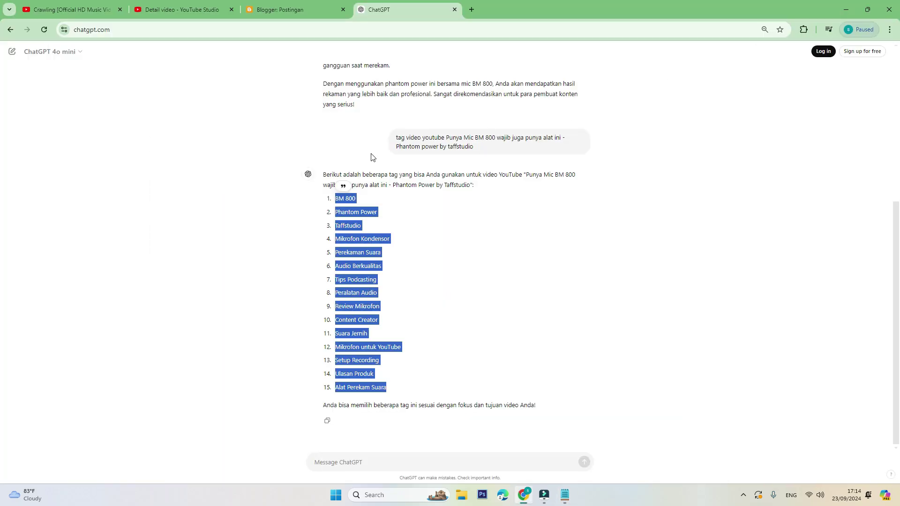
pyautogui.click(185, 10)
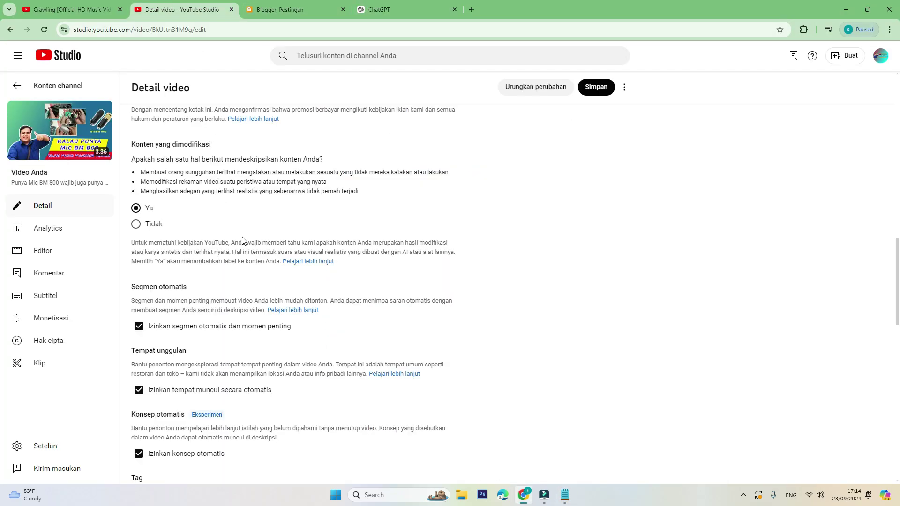
pyautogui.scroll(-5, 248, 263)
pyautogui.click(186, 289)
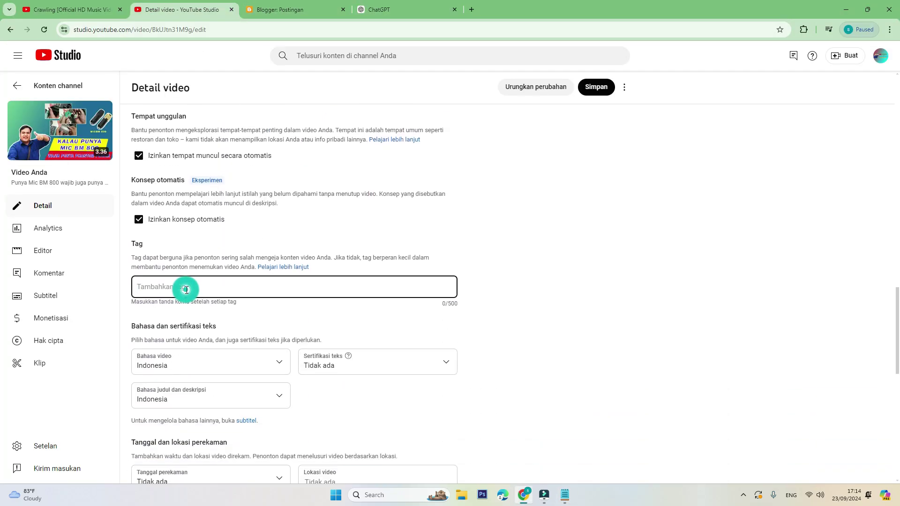
pyautogui.hotkey('ctrl', 'v')
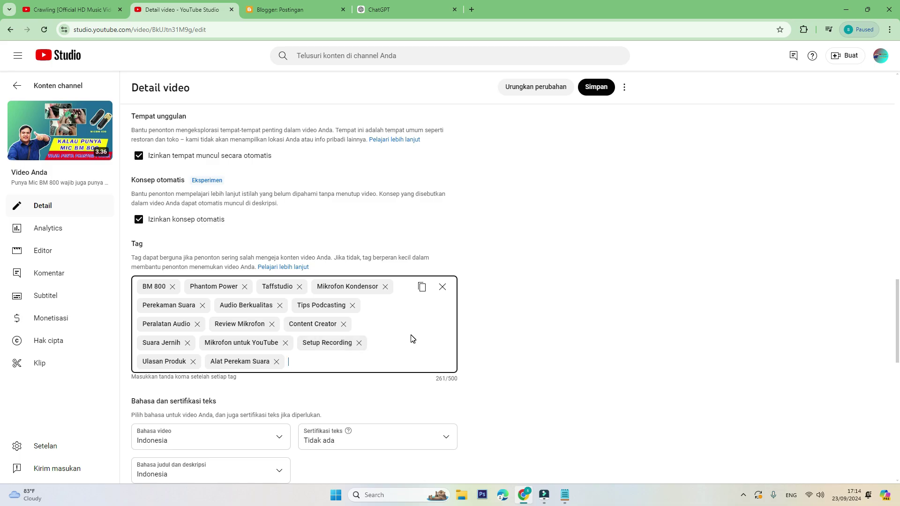
# Clear all tags from the video's tag field at once.
pyautogui.click(359, 362)
pyautogui.scroll(7, 341, 244)
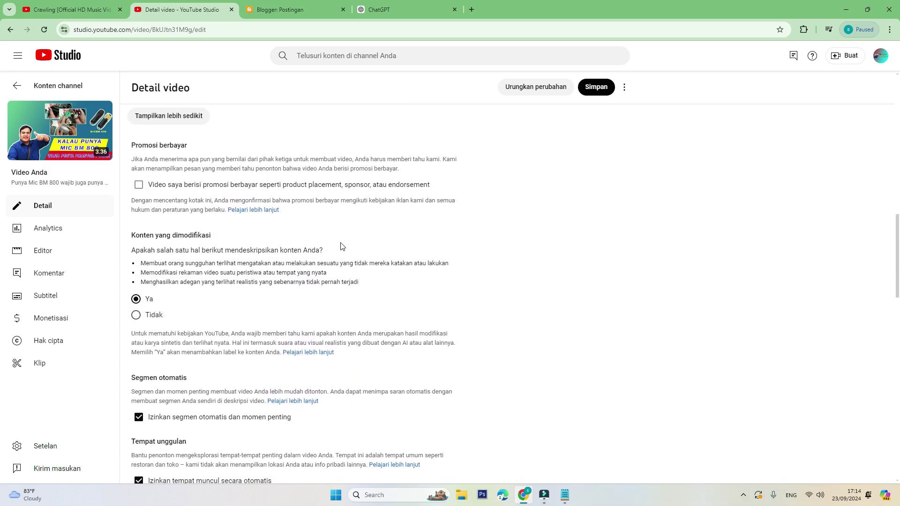
pyautogui.scroll(-6, 342, 246)
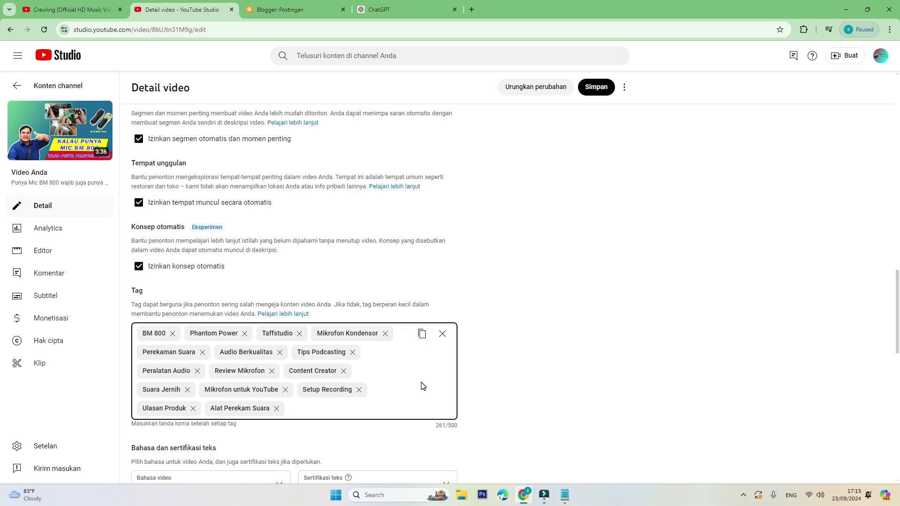
pyautogui.click(299, 406)
pyautogui.scroll(-3, 389, 391)
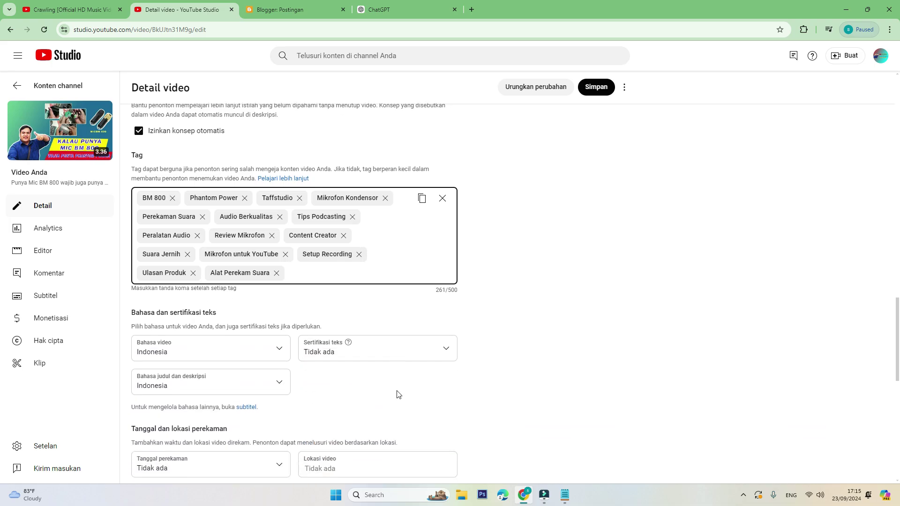
pyautogui.click(368, 301)
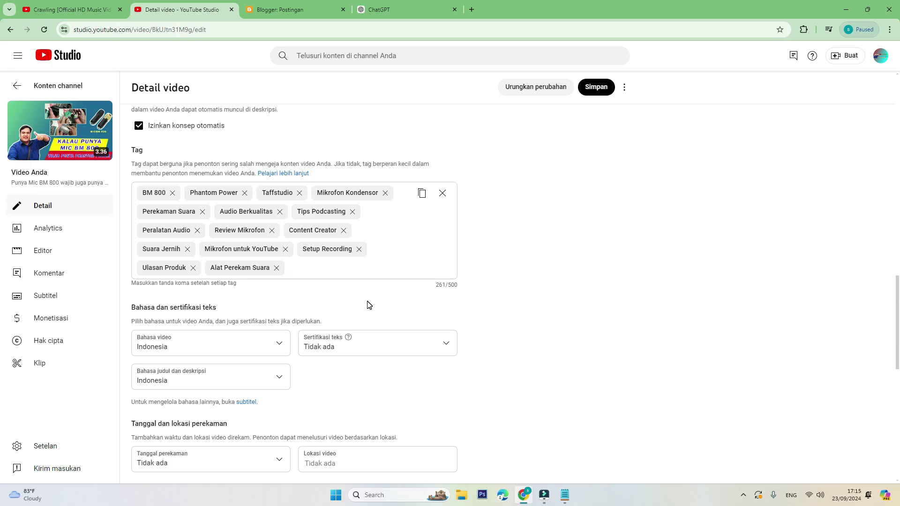
pyautogui.click(442, 193)
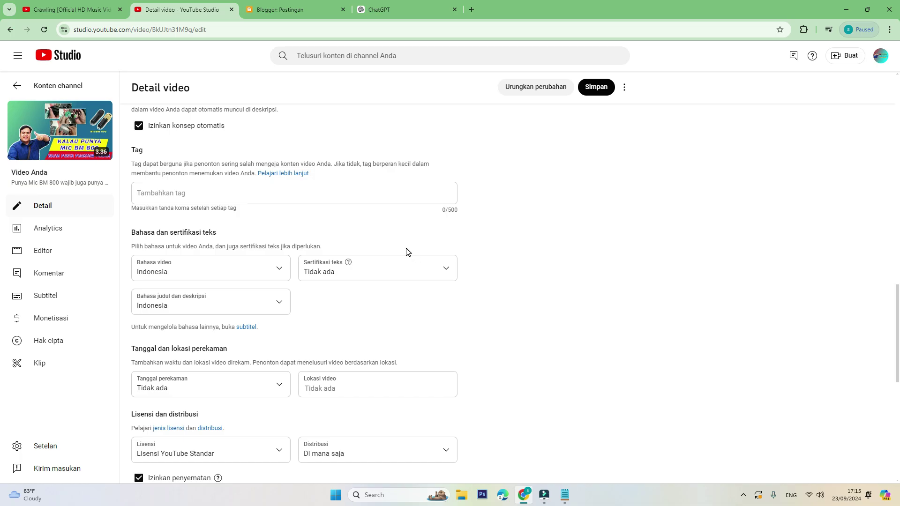
pyautogui.scroll(5, 549, 225)
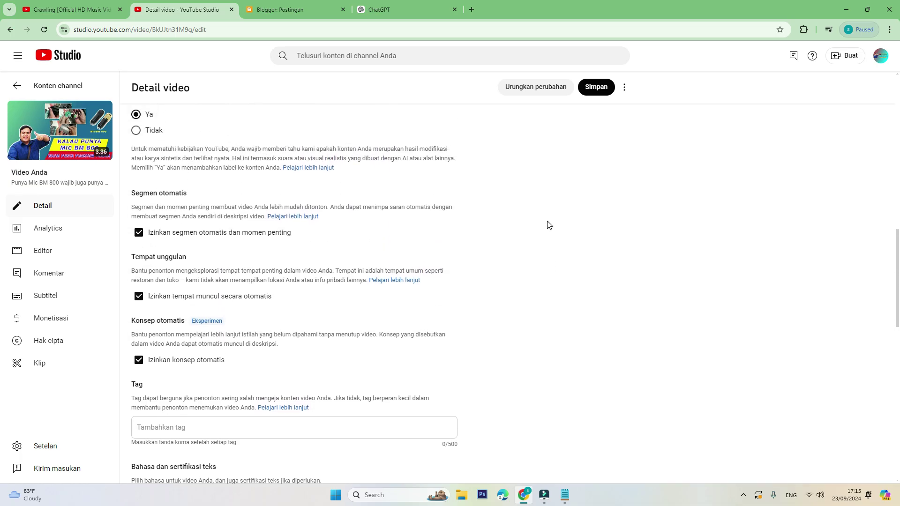
pyautogui.scroll(10, 461, 225)
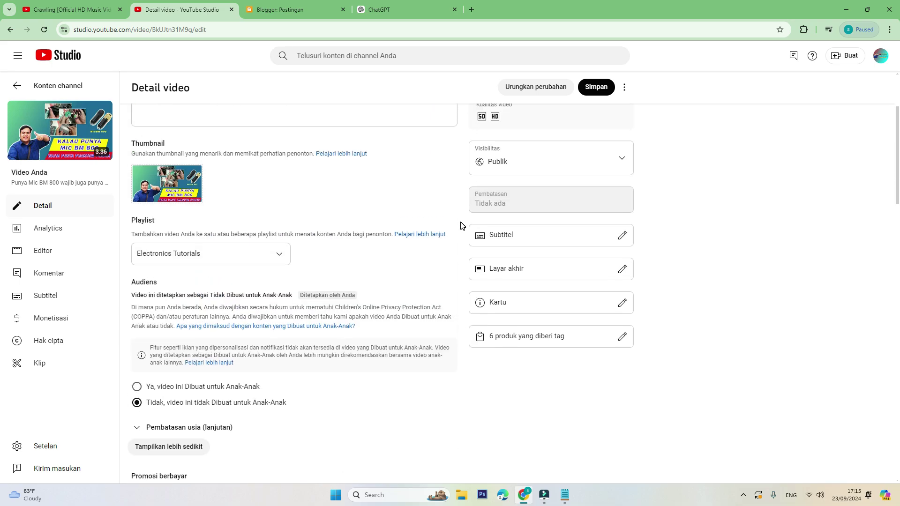
pyautogui.scroll(3, 402, 195)
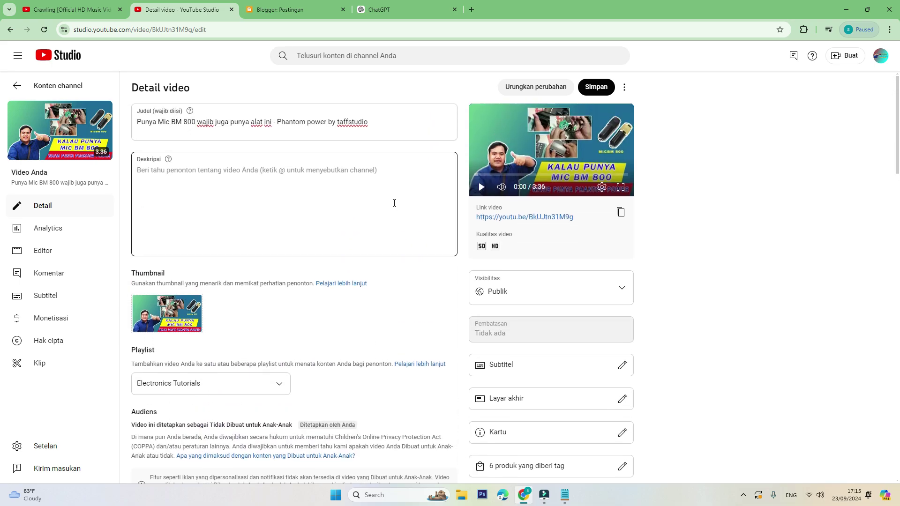
pyautogui.click(378, 183)
pyautogui.hotkey('ctrl', 'v')
pyautogui.hotkey('ctrl', 'a')
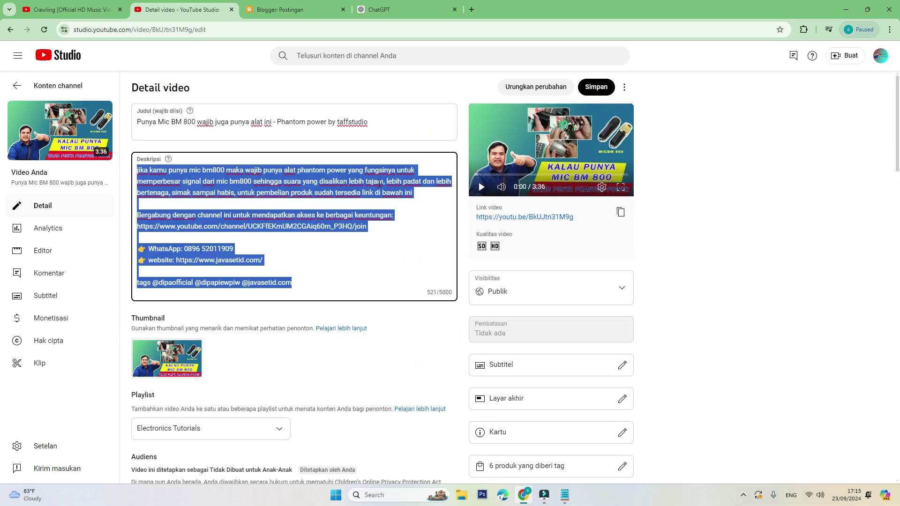
pyautogui.press('BackSpace')
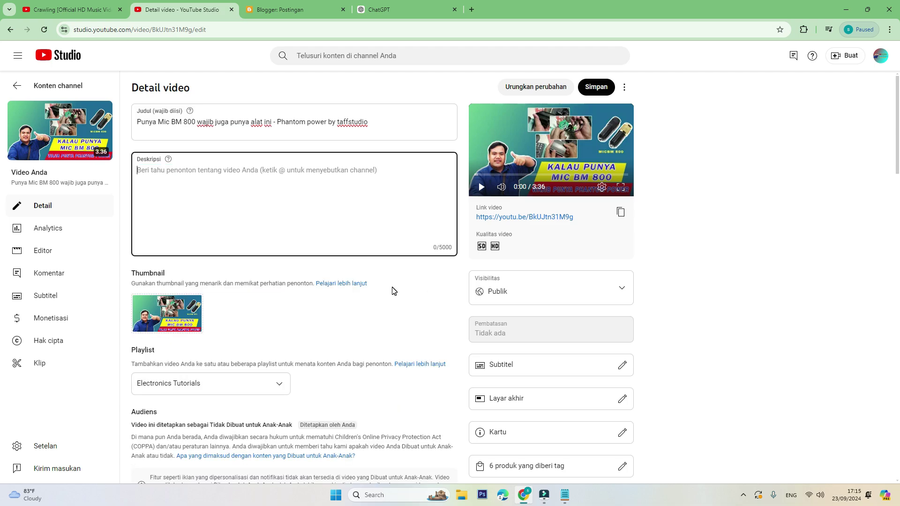
# Switch to ChatGPT and copy its entire description answer, from "Mic BM 800 adalah" through "para pembuat konten yang serius!".
pyautogui.click(438, 6)
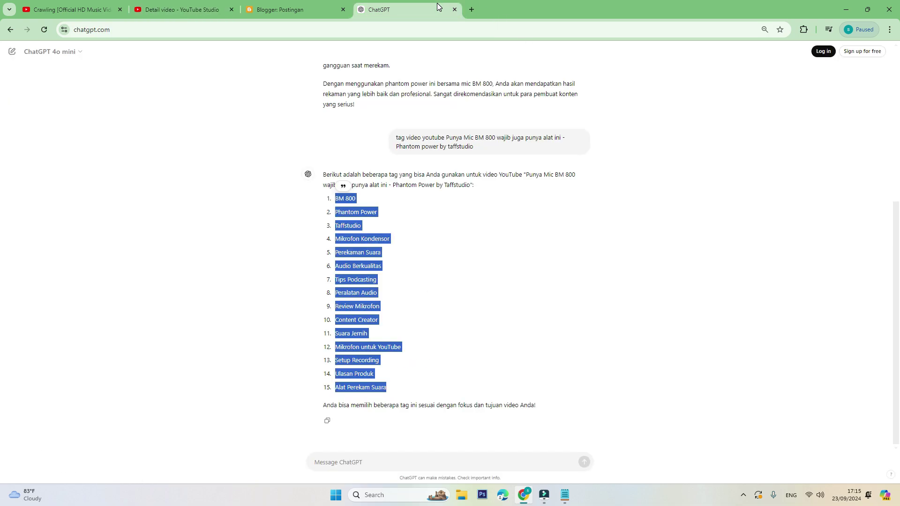
pyautogui.scroll(5, 327, 147)
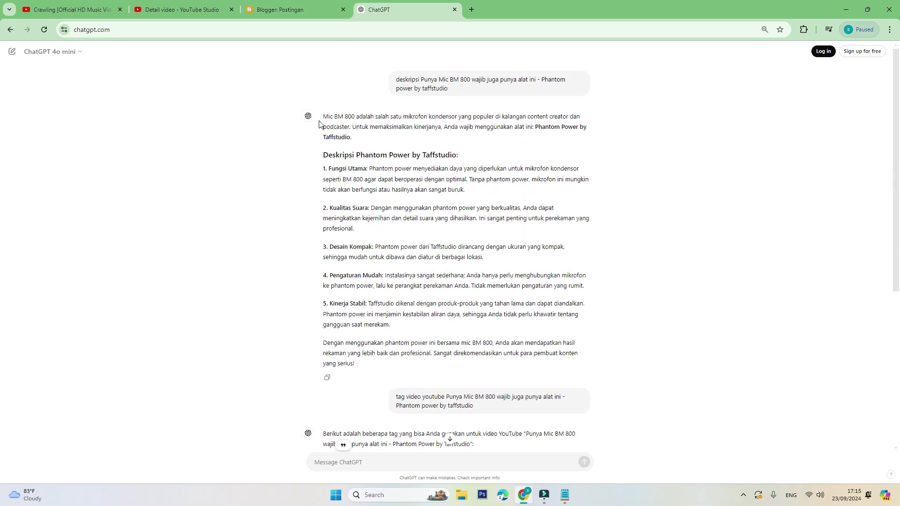
pyautogui.moveTo(320, 116); pyautogui.dragTo(412, 363)
pyautogui.hotkey('ctrl', 'c')
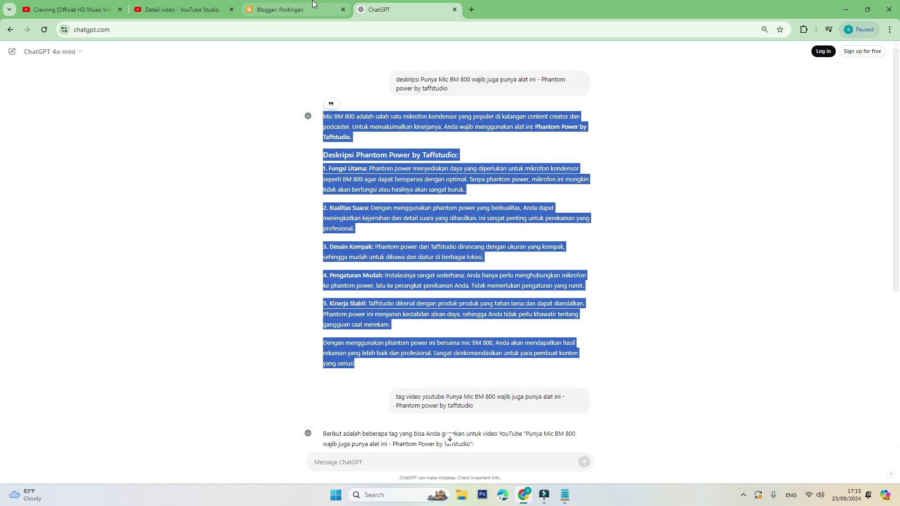
# Paste the copied ChatGPT description into the video's empty description field in YouTube Studio and save the video details.
pyautogui.click(296, 10)
pyautogui.click(182, 9)
pyautogui.click(204, 187)
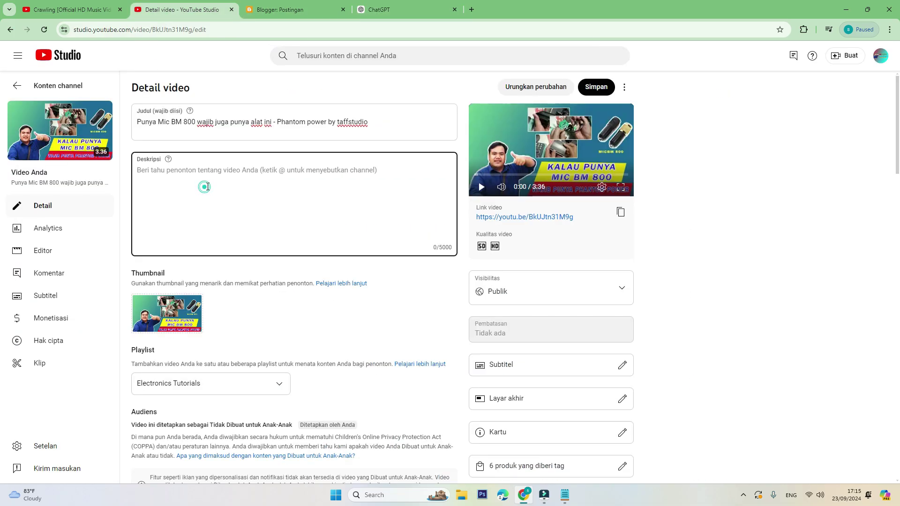
pyautogui.hotkey('ctrl', 'v')
pyautogui.click(594, 87)
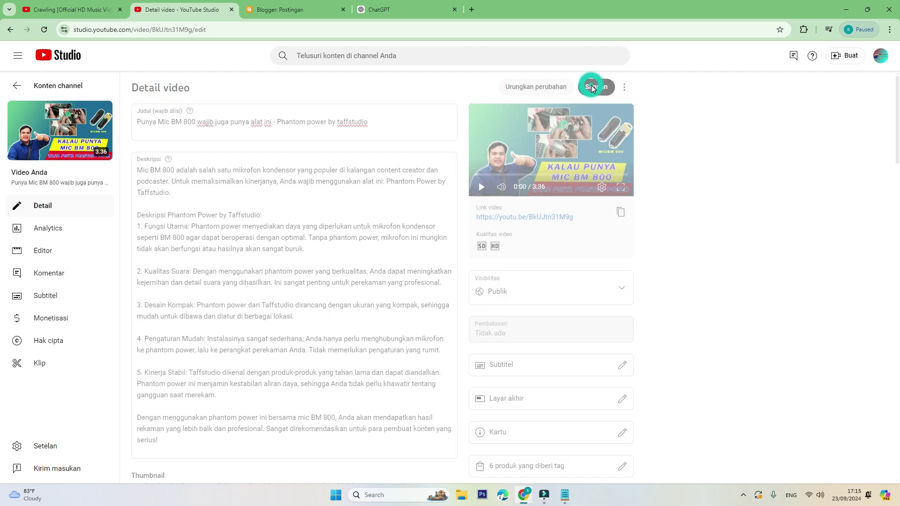